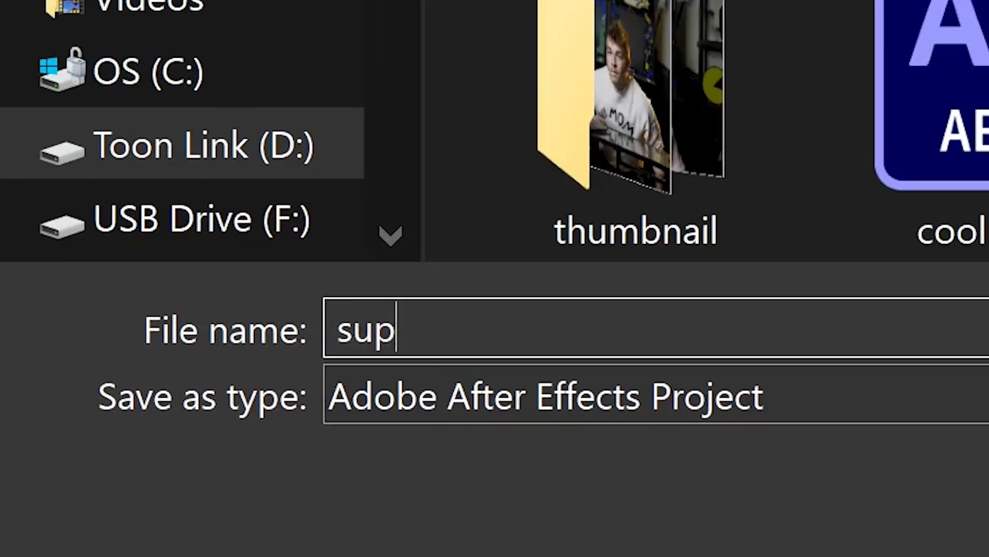
- Save the project as 'super sick mesaaage effects wooo hooo wooo woo yeeet yeeeet yeeeet.aep'
text(er sick mesaaage effects wooo ho)
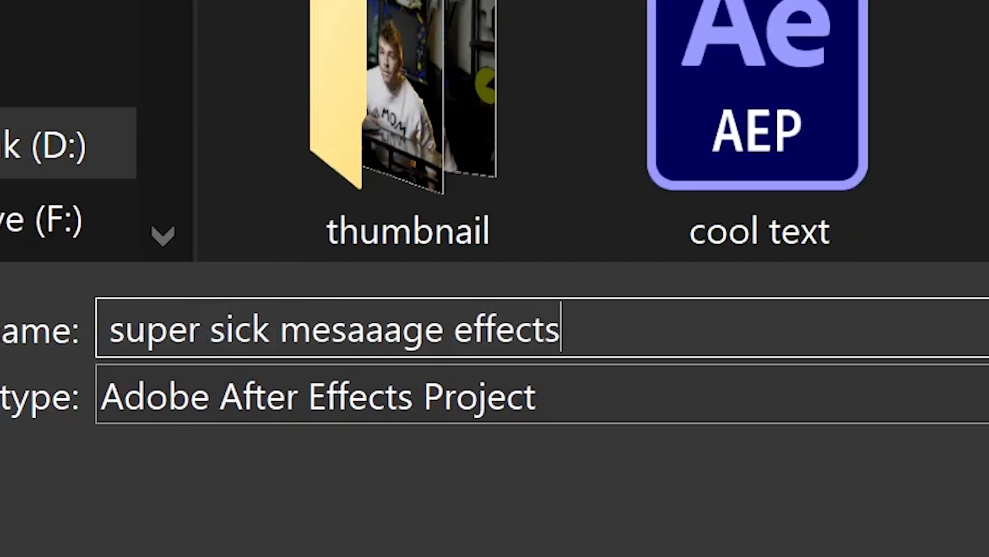
text(oo wooo )
text(woo y)
text(eeet yeeeet yeeeet)
key(Return)
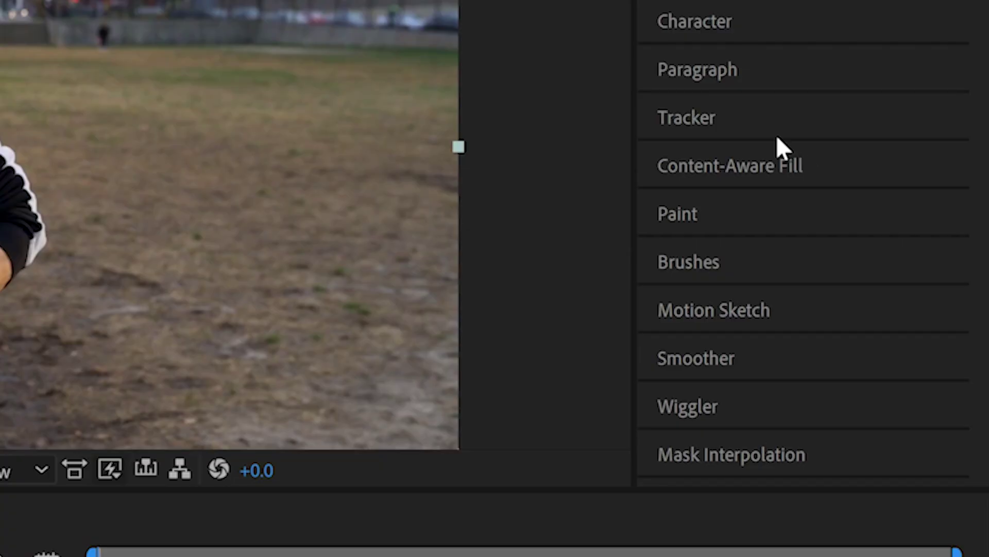
- Run Track Camera on the field clip until ground track points appear
click(711, 119)
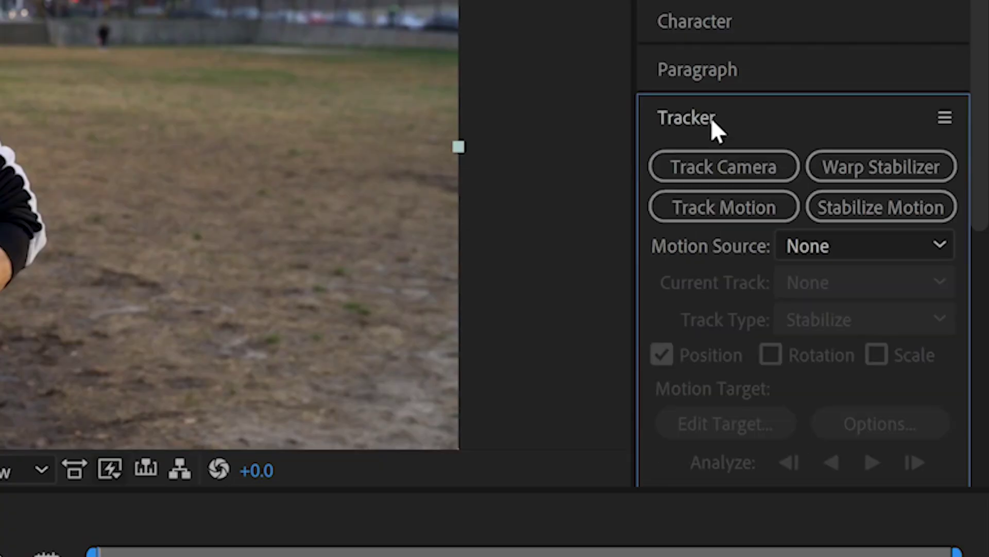
click(741, 179)
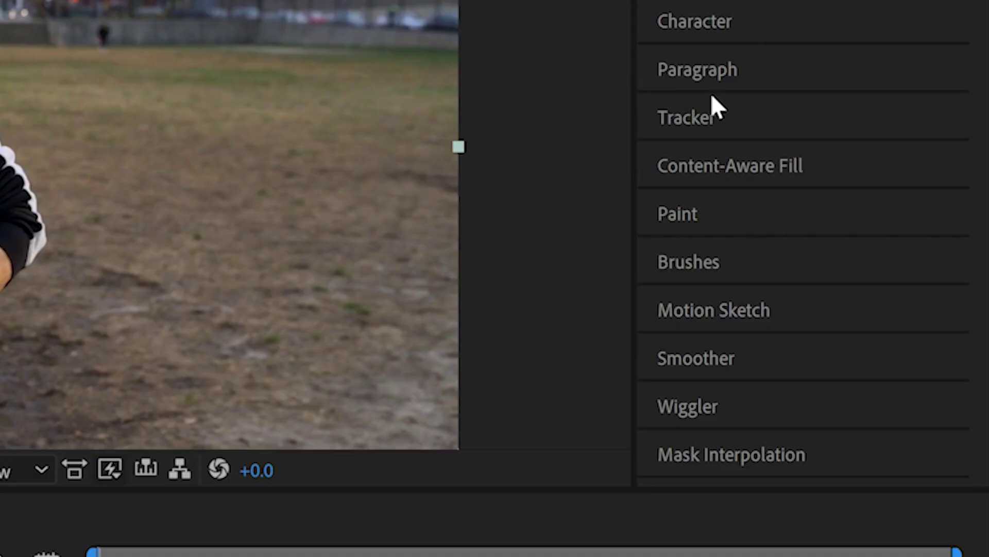
click(711, 111)
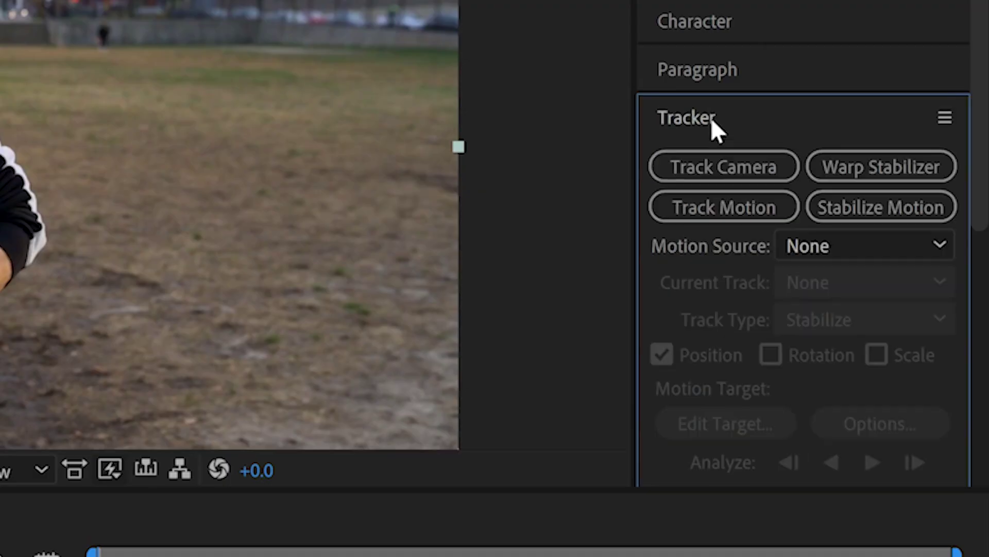
click(741, 180)
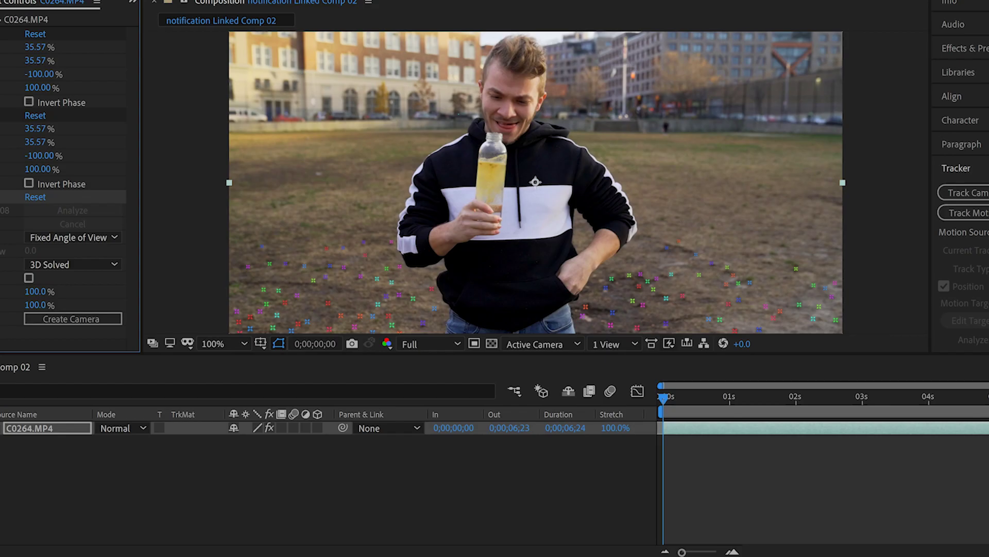
- Zoom the viewer out and create a solid and camera from selected ground track points
key(comma)
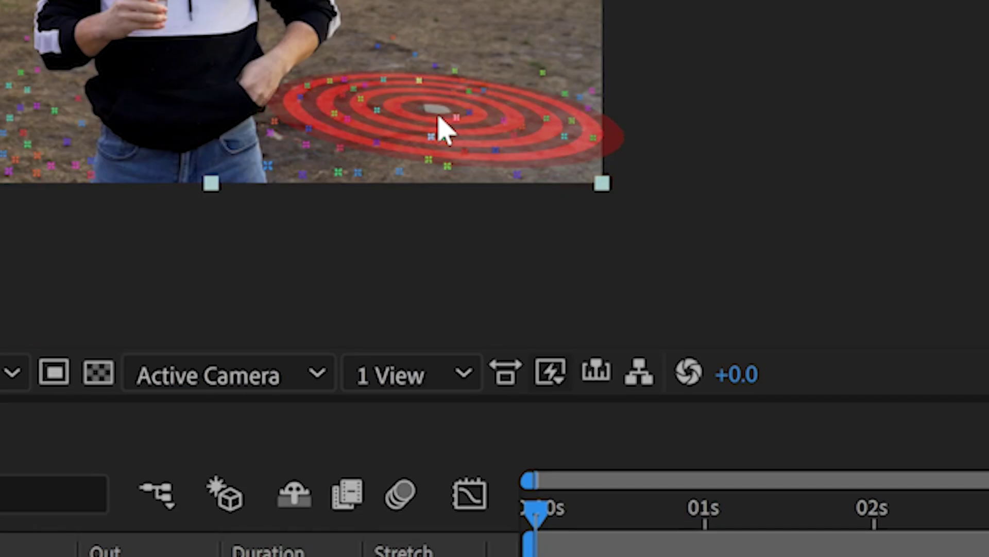
right_click(624, 243)
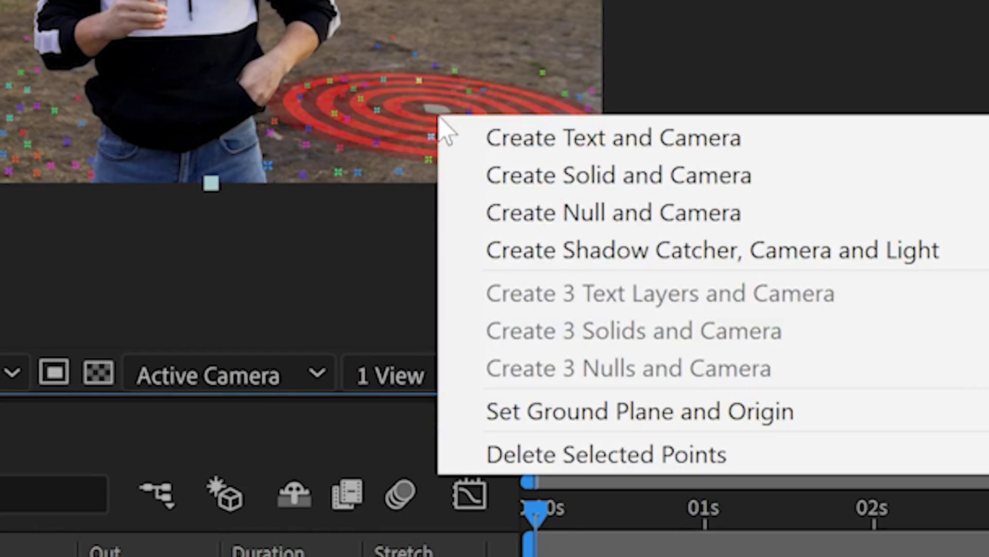
click(653, 190)
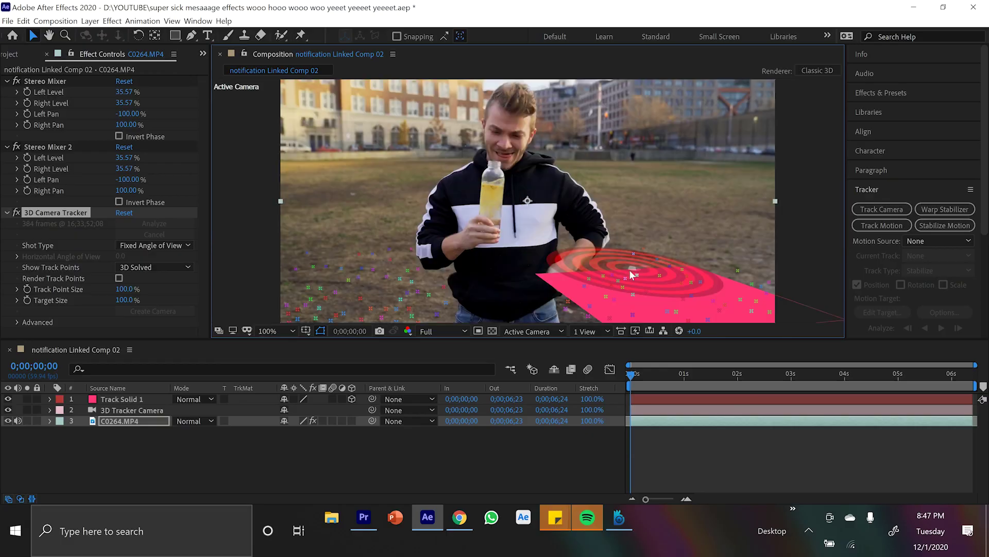
- Rotate Track Solid 1 upright, show its Scale, and preview it moving with the footage
key(comma)
key(comma)
click(662, 398)
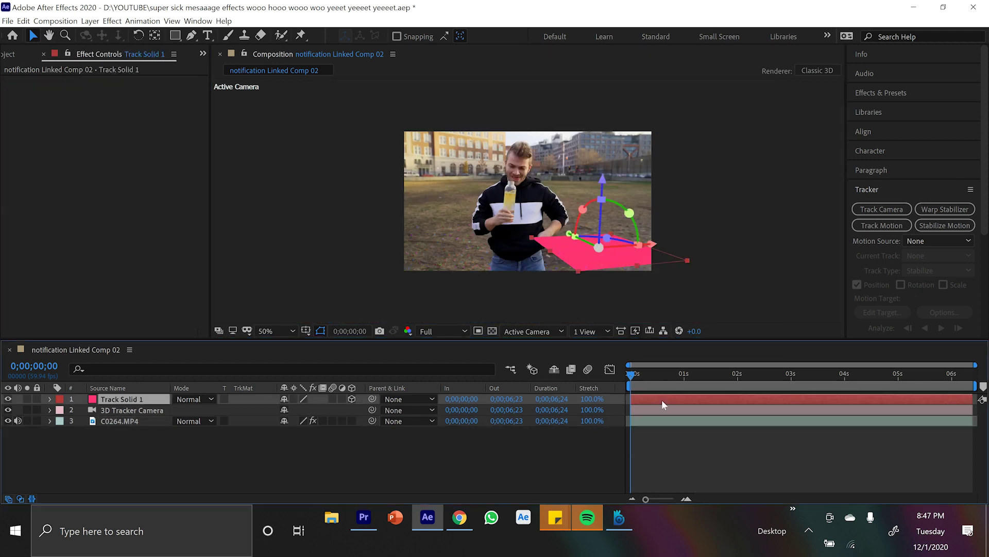
key(s)
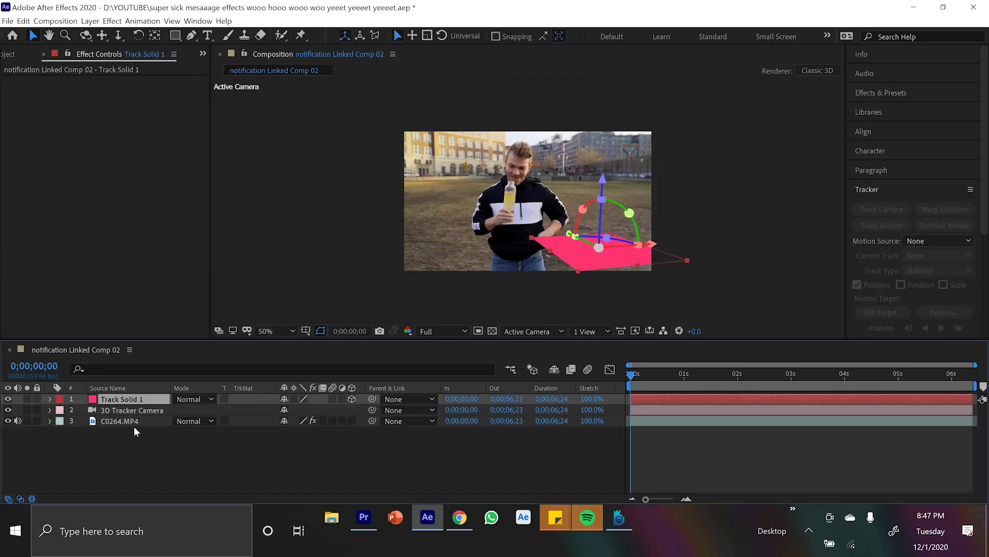
drag(638, 233, 626, 212)
key(space)
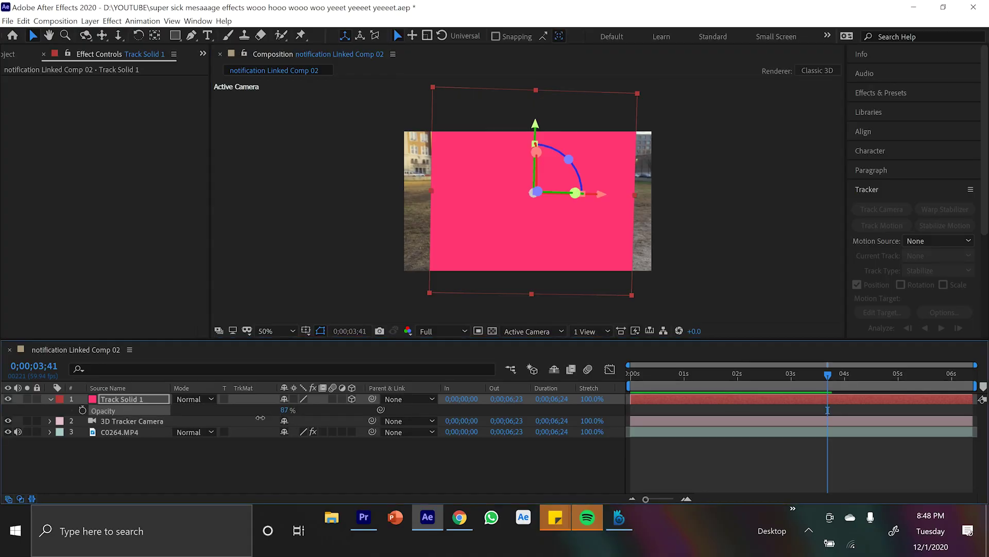
key(space)
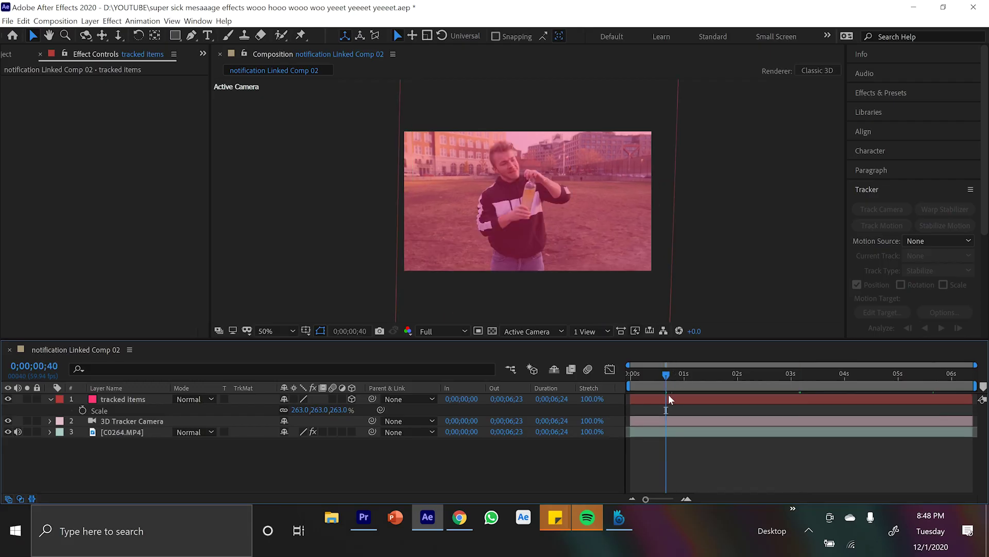
- Pre-compose the tracked items layer as 'notification', open it, and delete Track Solid 1
right_click(670, 399)
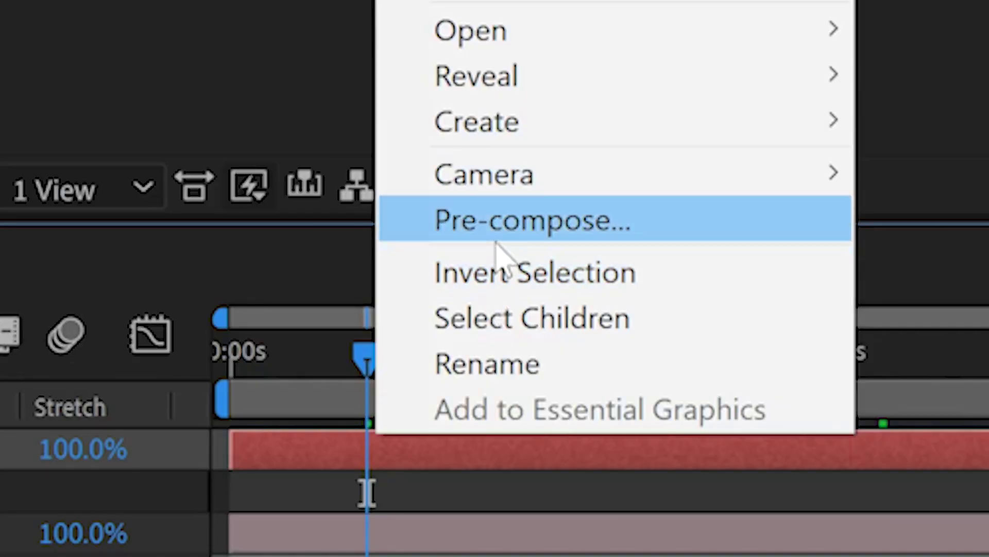
click(700, 341)
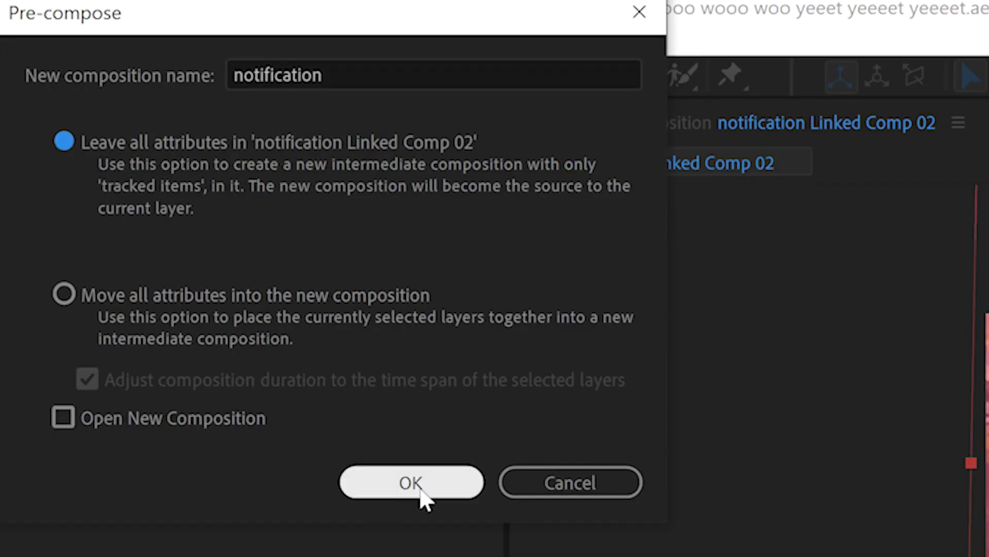
click(419, 484)
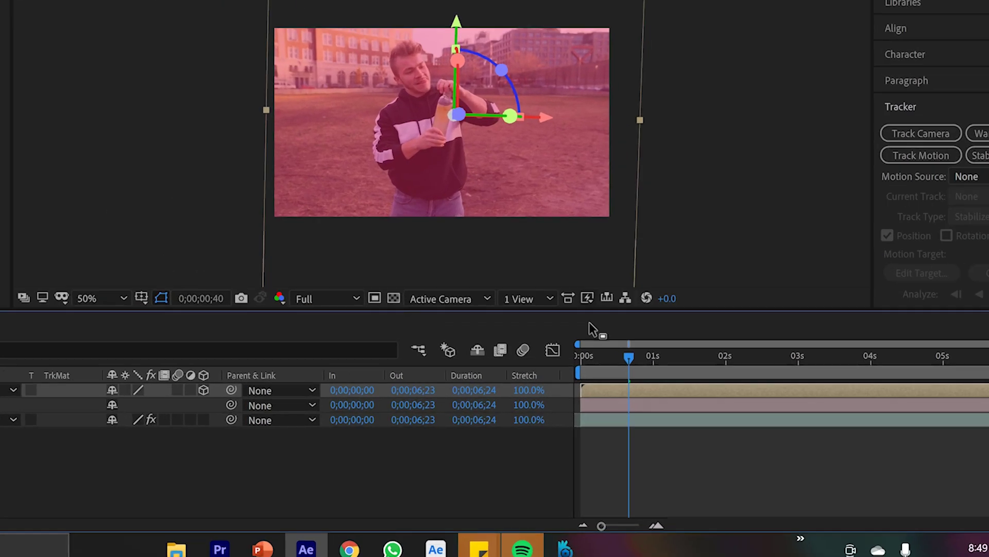
double_click(608, 378)
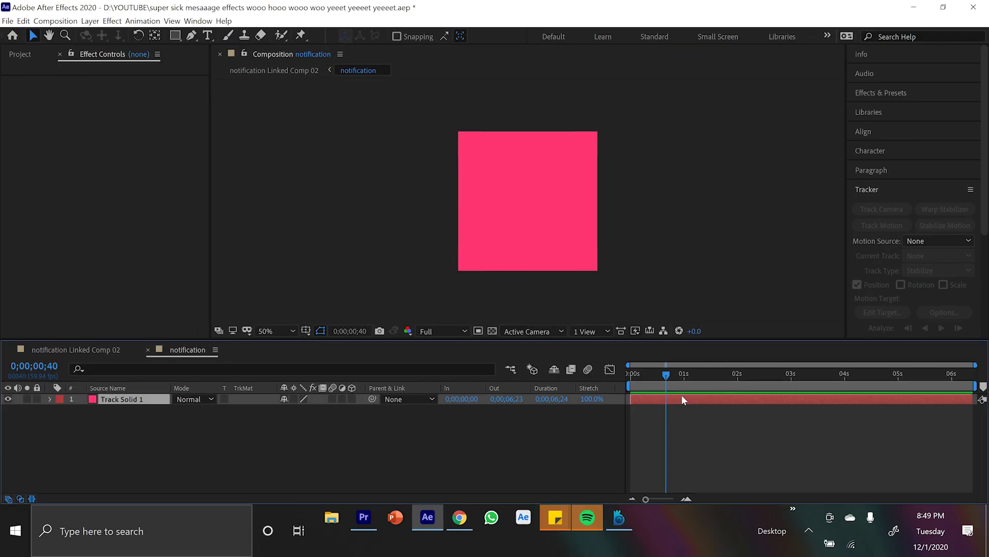
key(Delete)
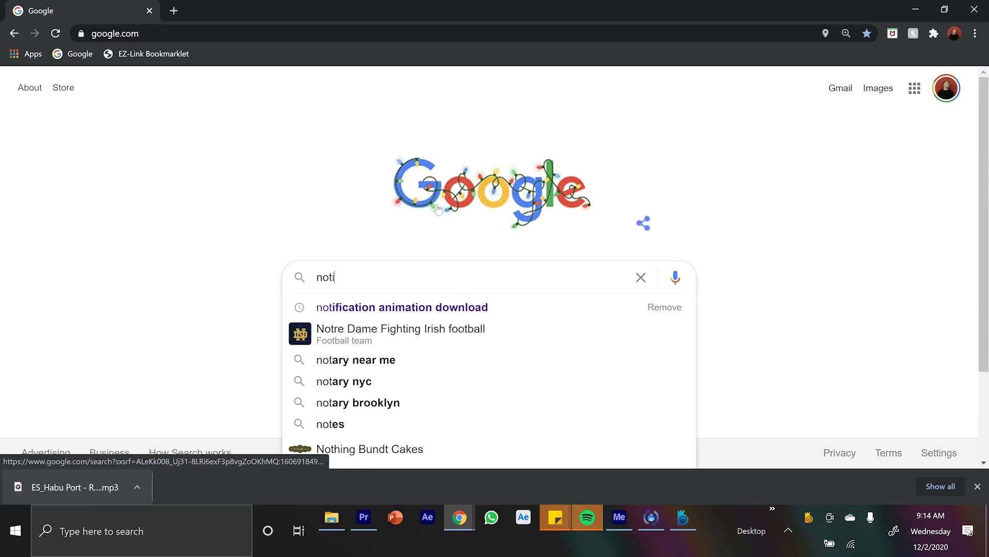
- Search Google Images for 'notification png' and preview notification icon results
text(fication png)
key(Return)
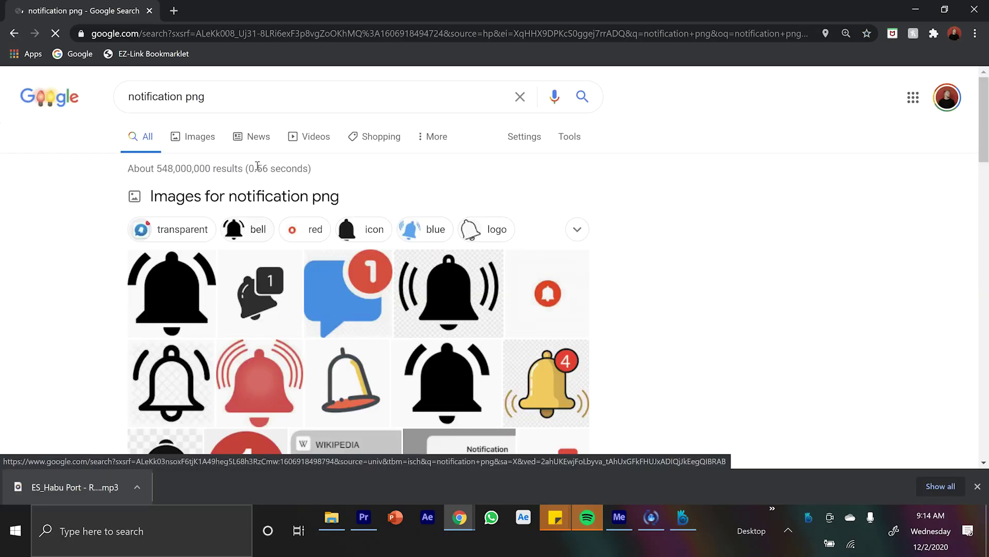
click(219, 273)
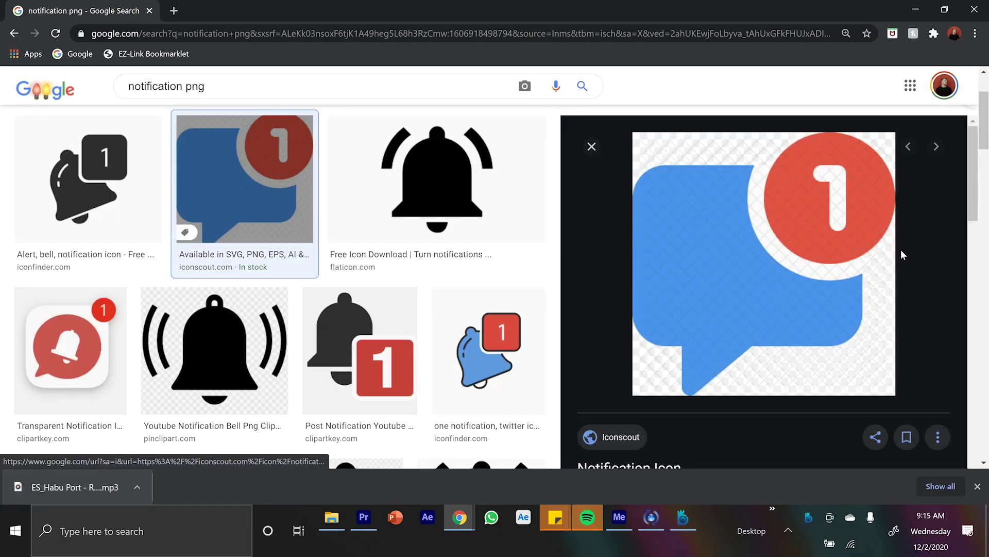
click(477, 368)
click(353, 356)
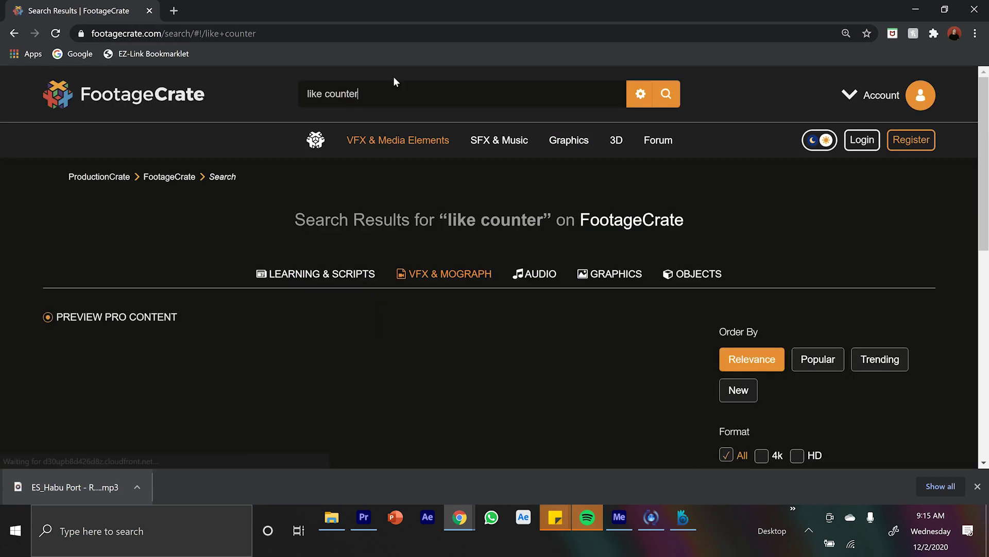
scroll(184, 261, down, 4)
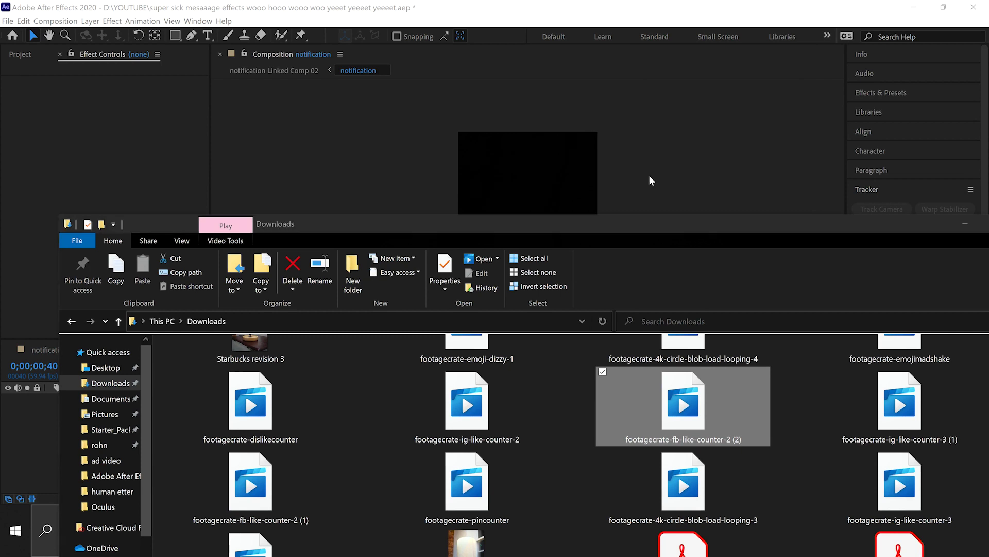
- In notification Linked Comp 02, duplicate the like counter twice with offset start times
click(596, 243)
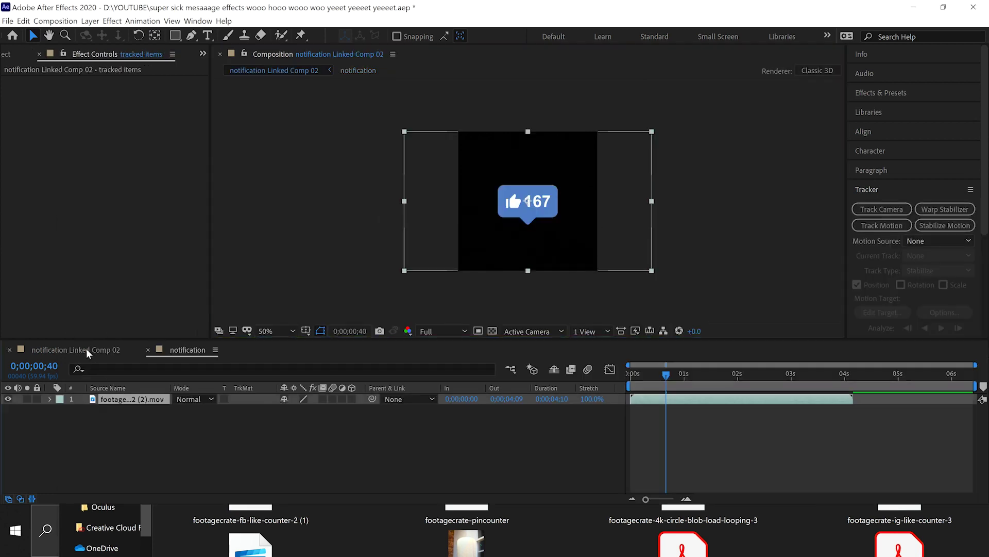
click(108, 350)
key(space)
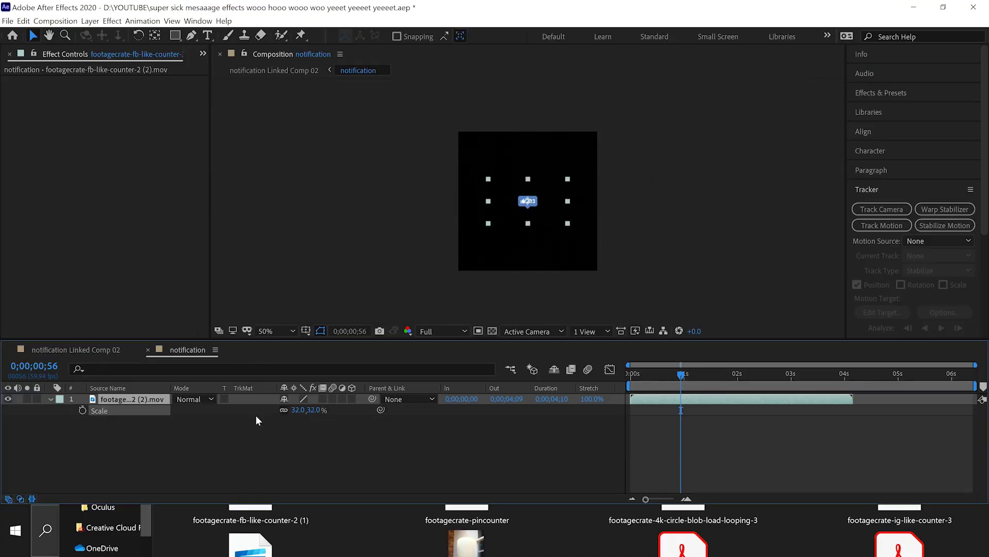
key(ctrl+d)
mouse_move(528, 238)
mouse_down()
mouse_move(561, 215)
mouse_move(591, 233)
mouse_up()
key(ctrl+d)
key(ctrl+d)
key(ctrl+d)
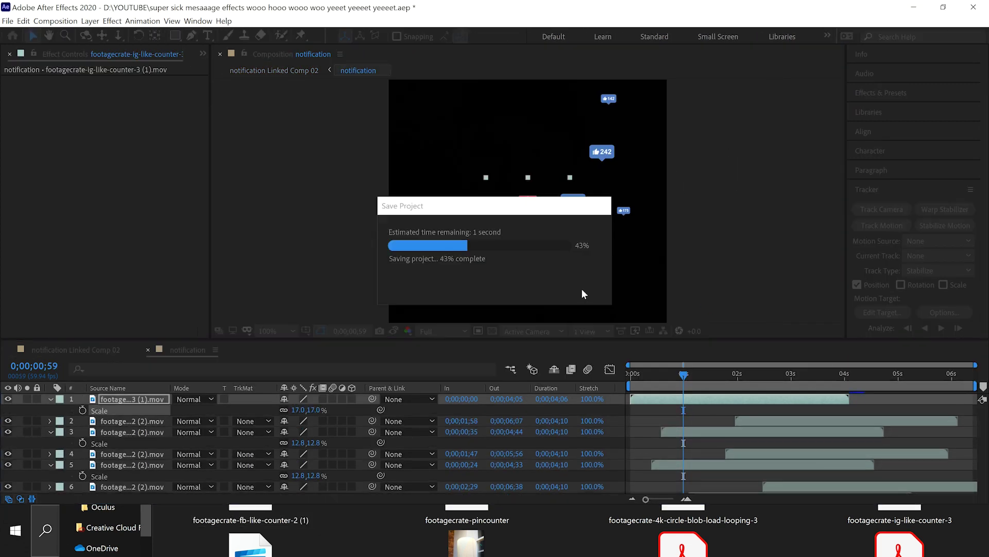
click(75, 350)
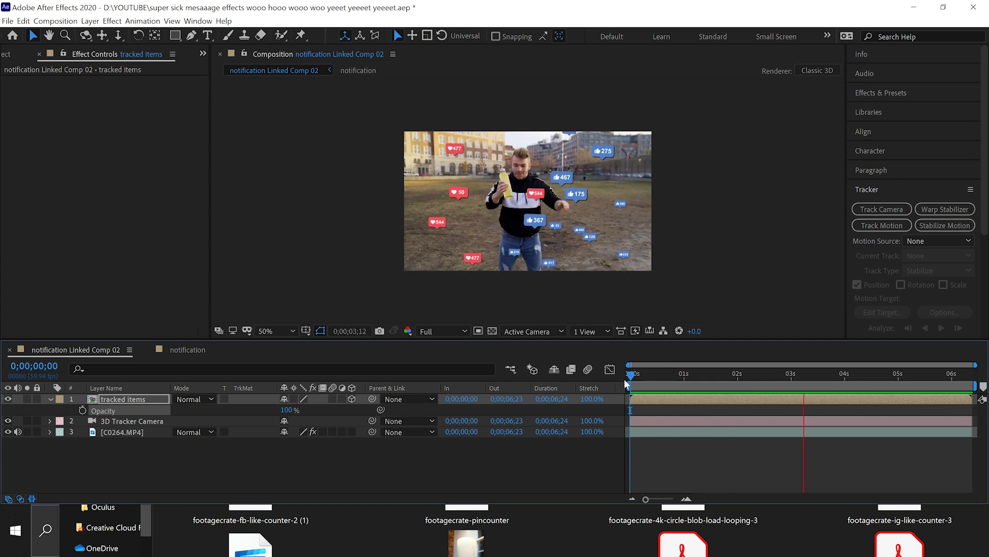
- Apply Deep Glow to the tracked items layer and expand its Aspect Ratio settings
key(space)
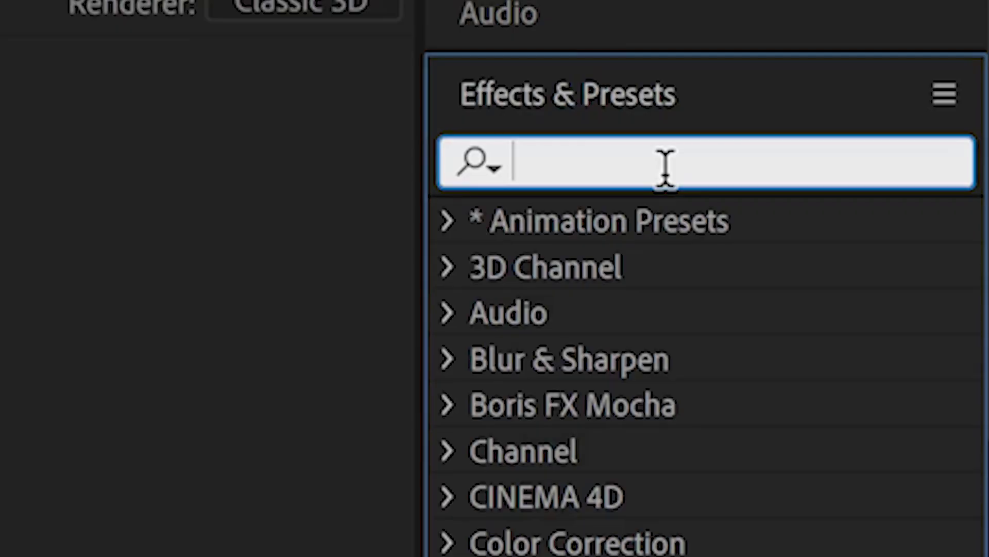
text(deep)
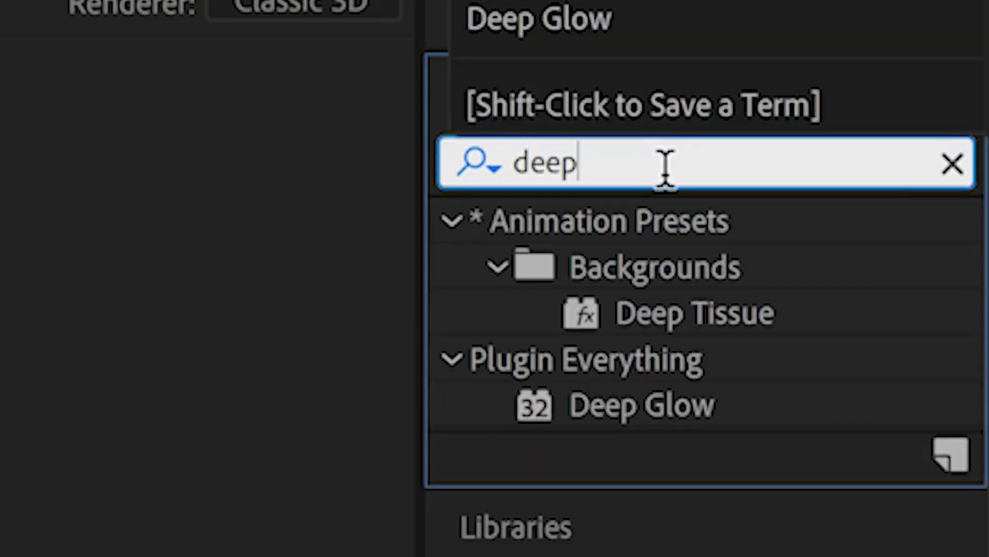
click(625, 412)
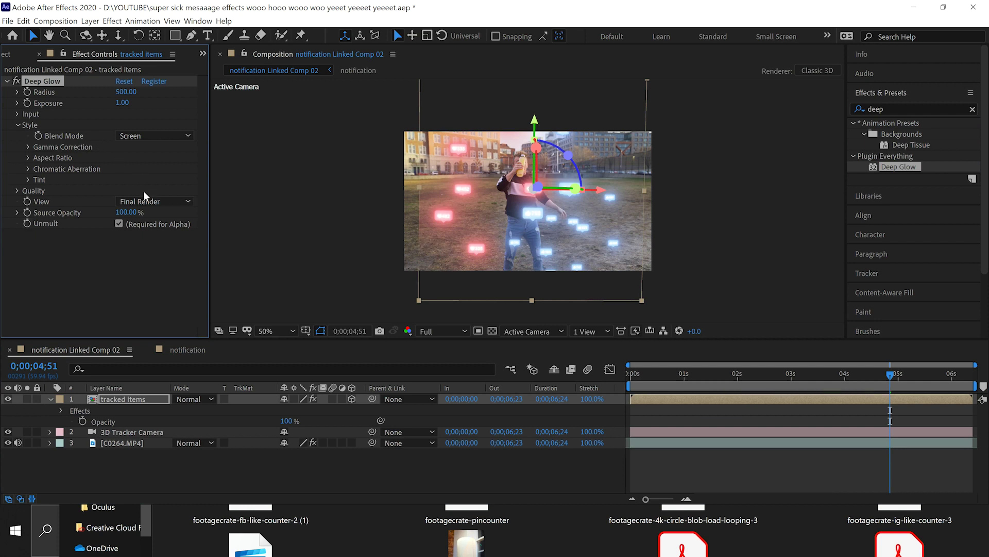
click(29, 157)
- Scale the tracked items layer to 322% and check the glow on another frame
key(s)
drag(306, 417, 400, 419)
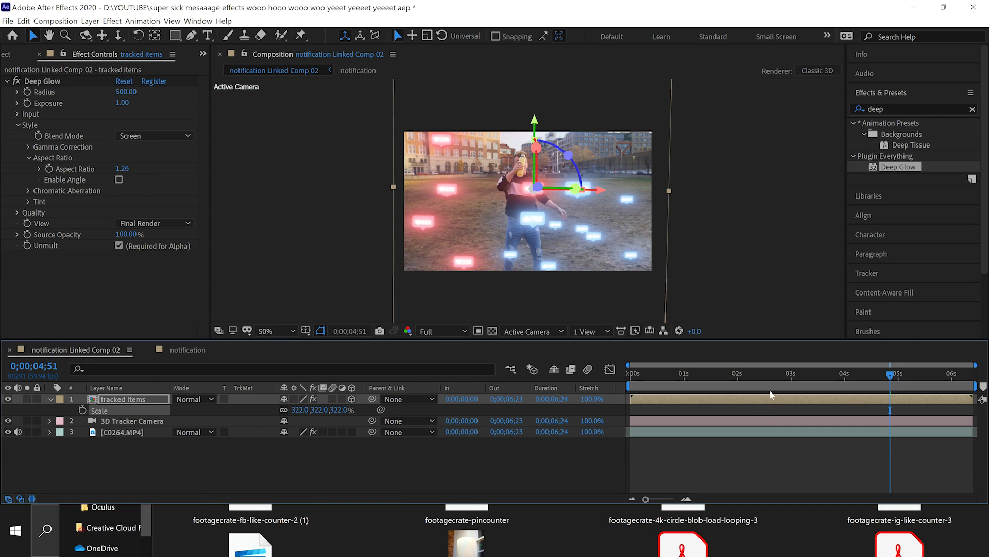
key(space)
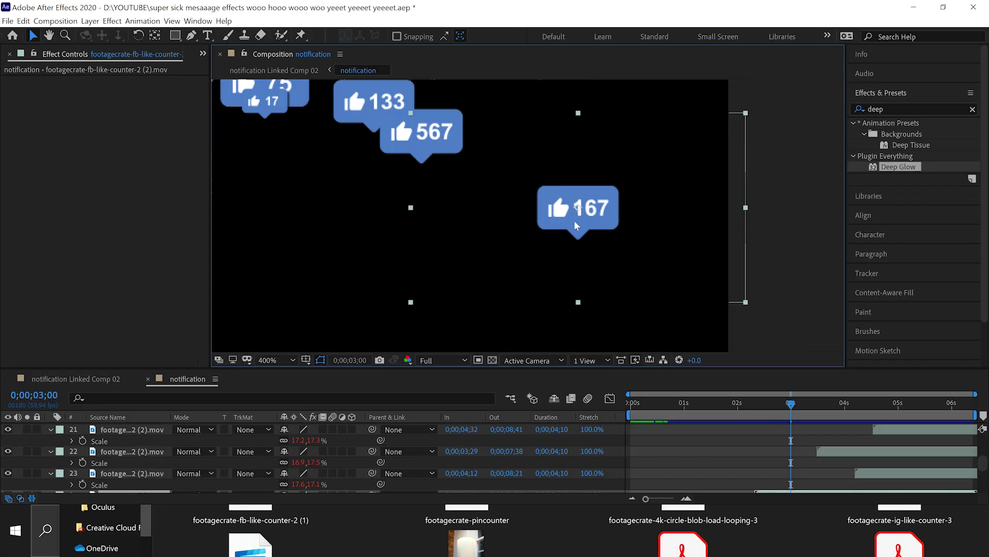
- Apply Gaussian Blur to the 167 like counter and return to around two seconds
double_click(916, 108)
text(gau)
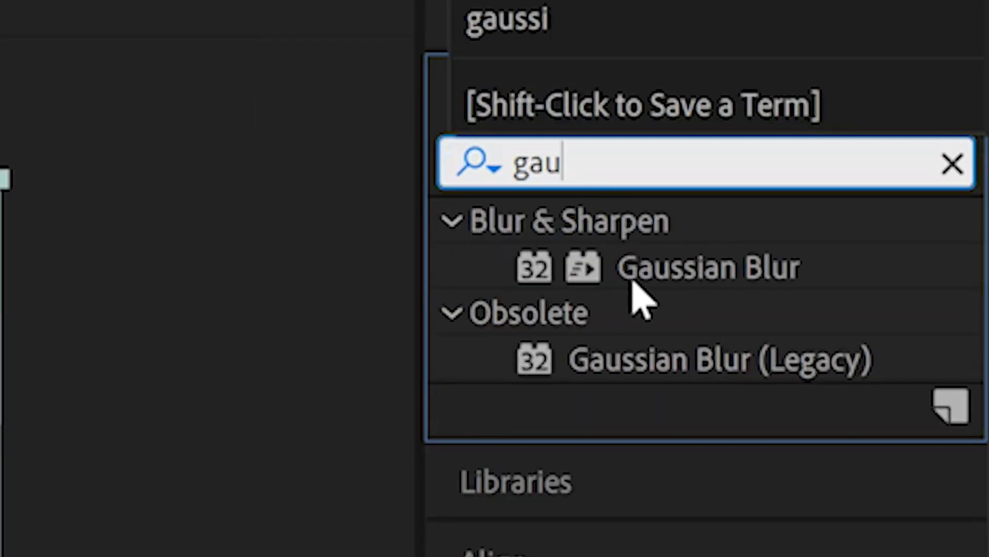
drag(641, 268, 674, 217)
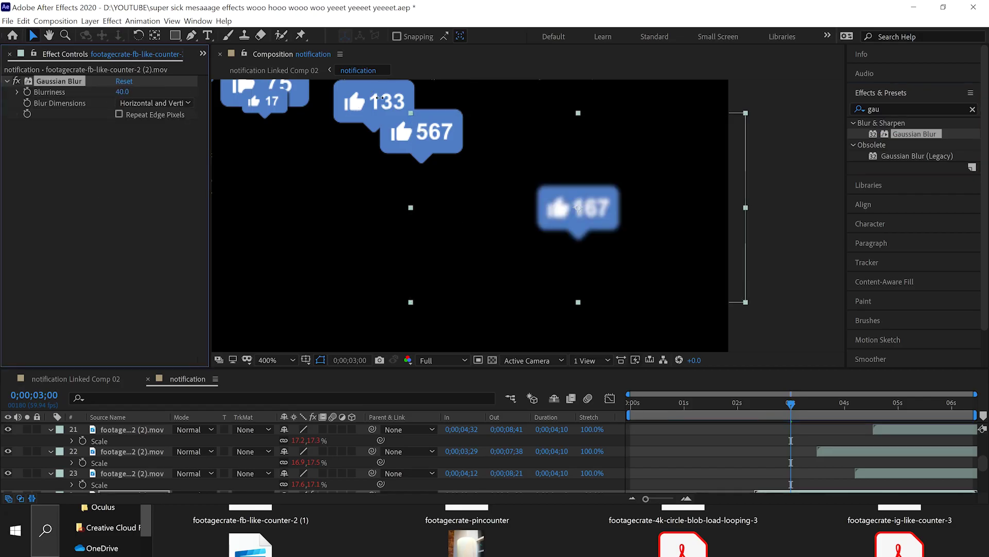
scroll(338, 97, down, 4)
mouse_move(791, 404)
mouse_down()
mouse_move(711, 404)
mouse_move(747, 416)
mouse_move(918, 416)
mouse_up()
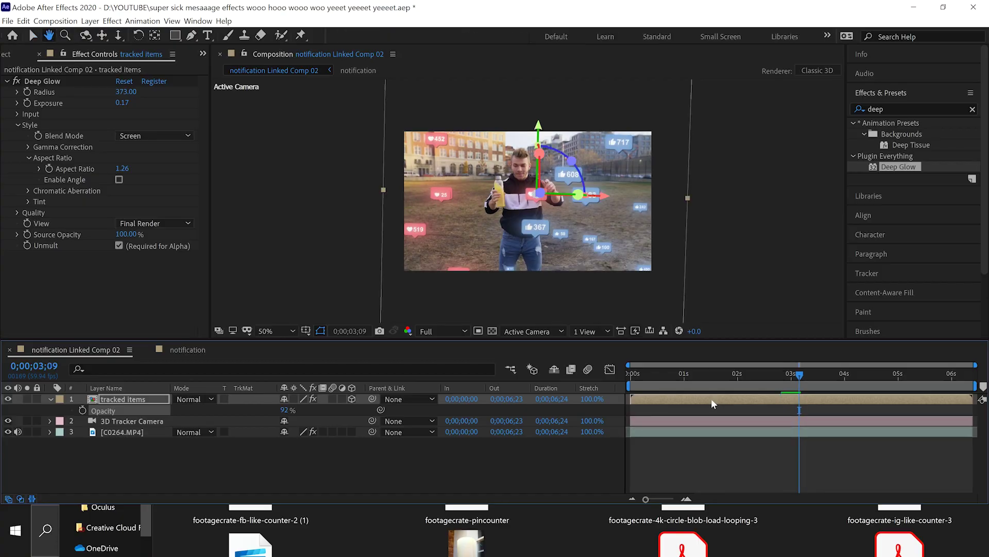
- Open the notification precomp and select counter layers 13–16
double_click(712, 398)
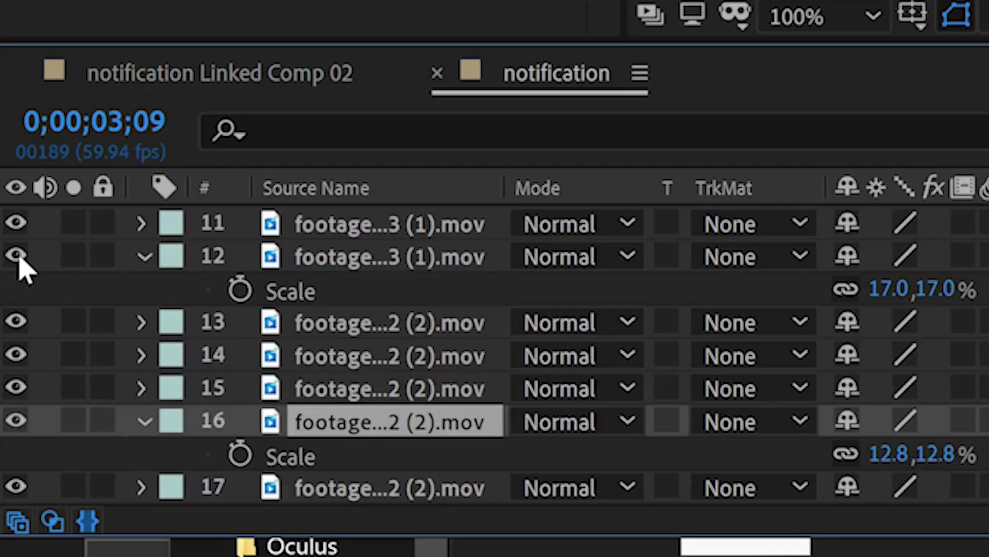
shift+click(135, 432)
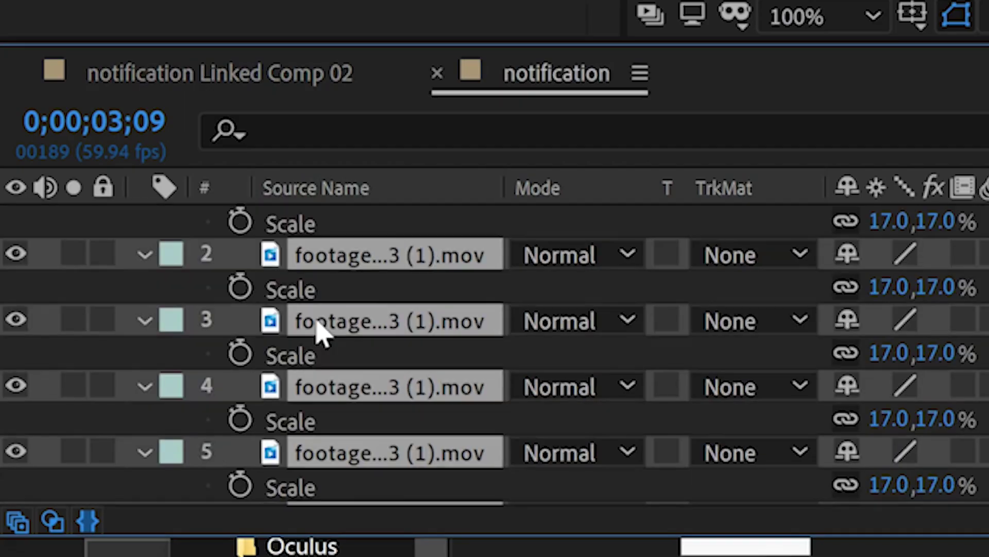
scroll(299, 322, up, 1)
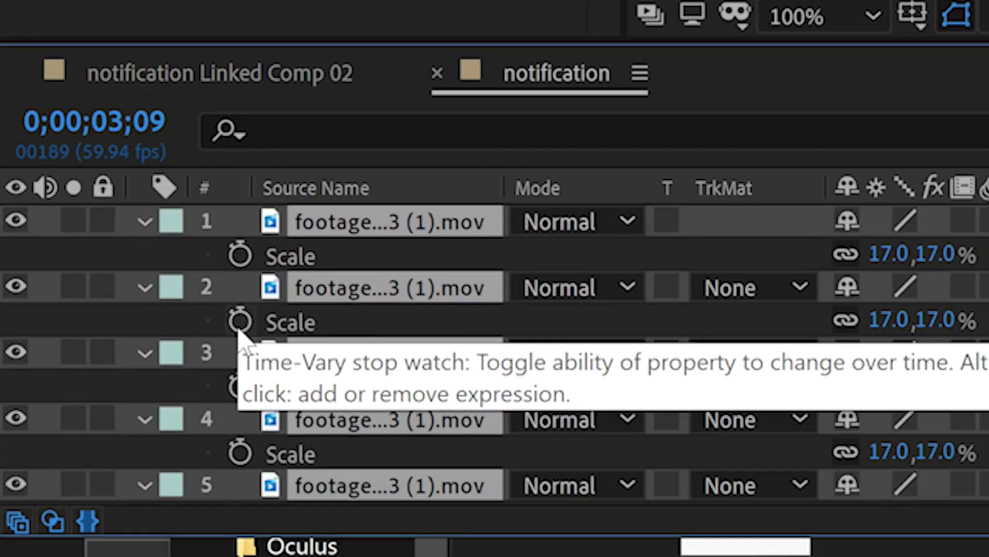
- Add a wiggle(20,.9) expression to the counter layer's Scale so it pulses
alt+click(239, 324)
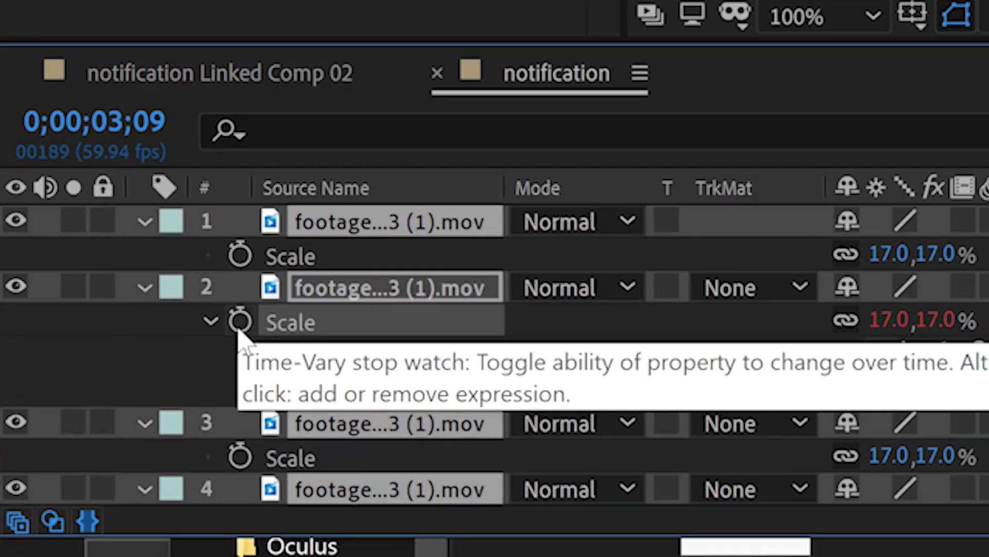
text(wiggle(20,.9)
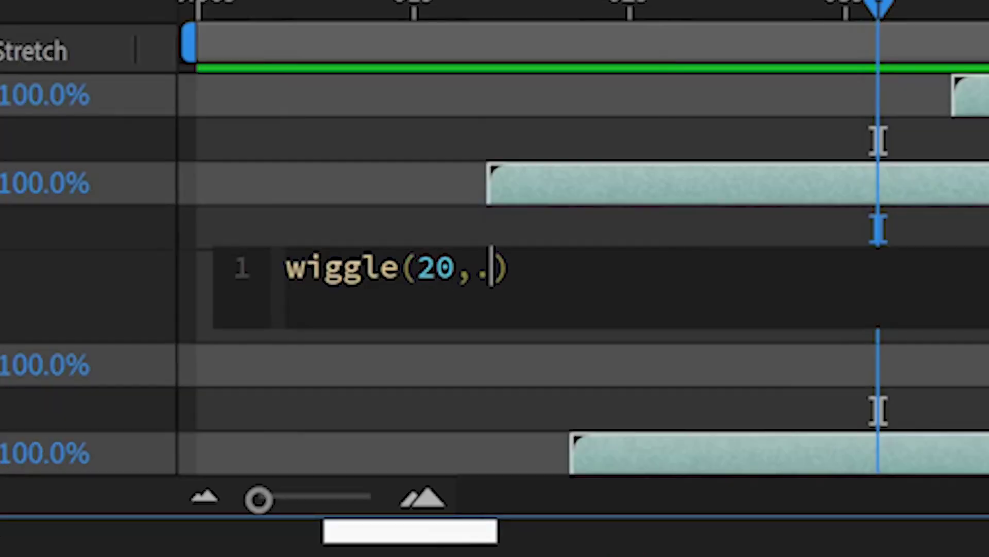
click(422, 199)
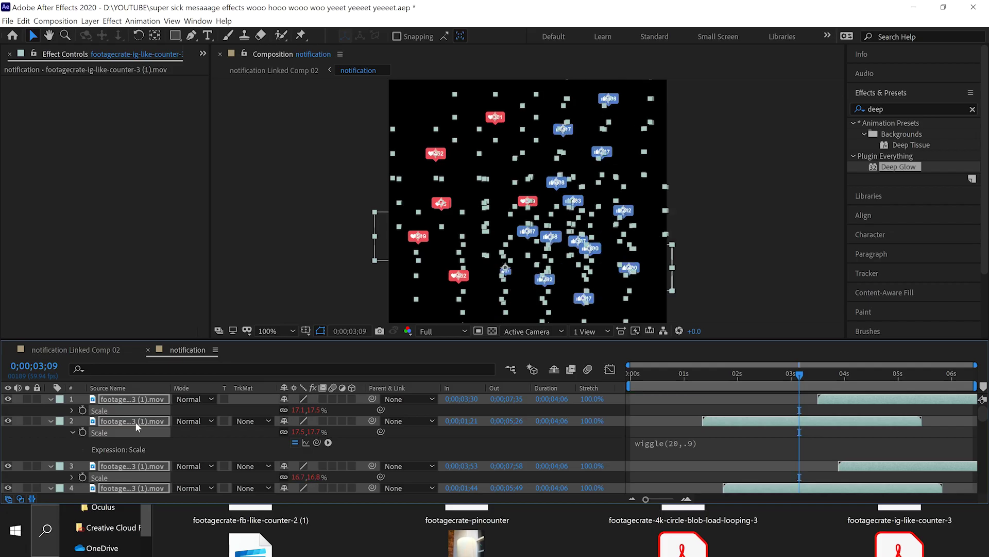